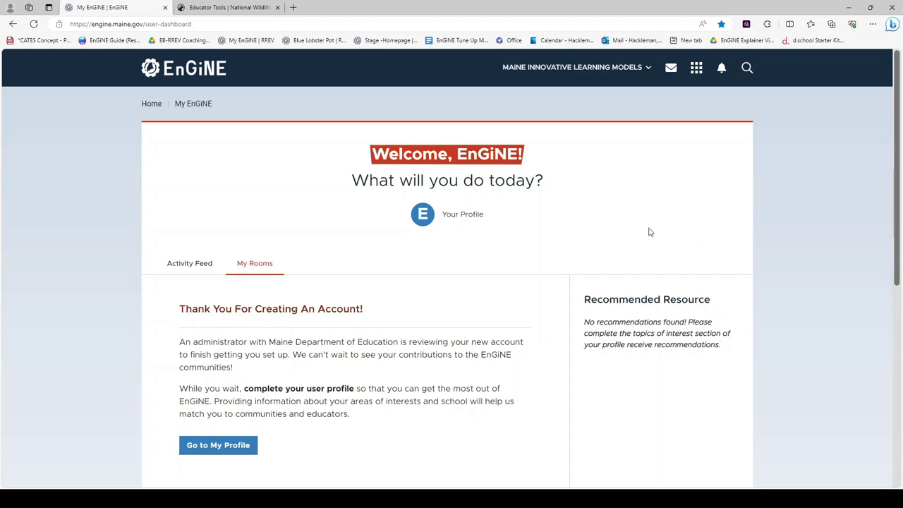
Go to CreatED and list the public collaboration rooms
click(697, 73)
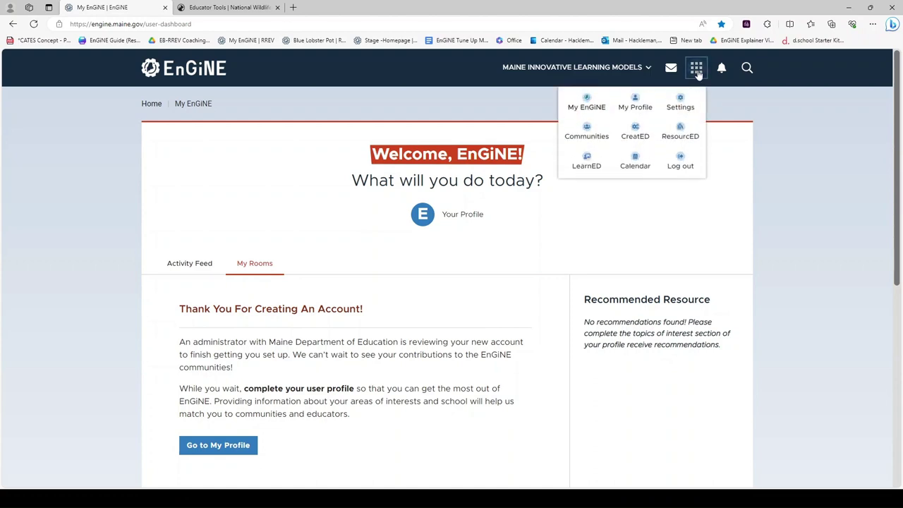
click(639, 135)
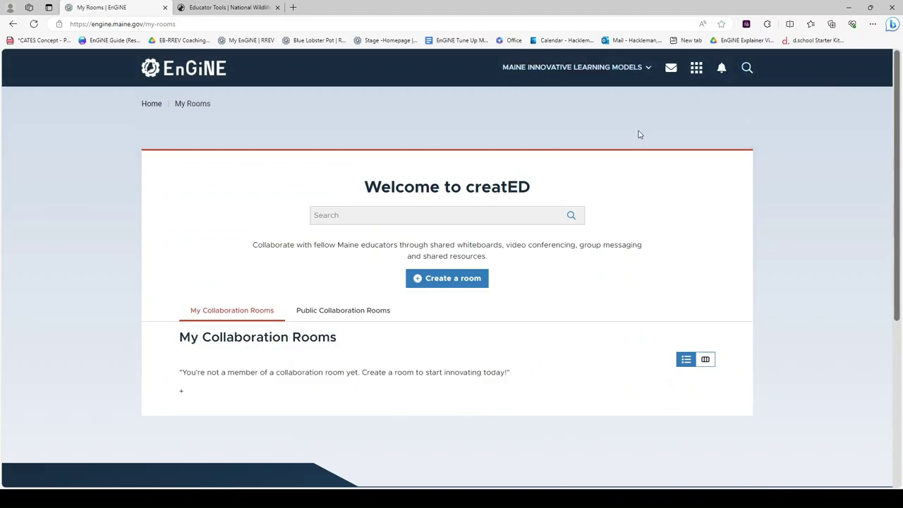
click(351, 217)
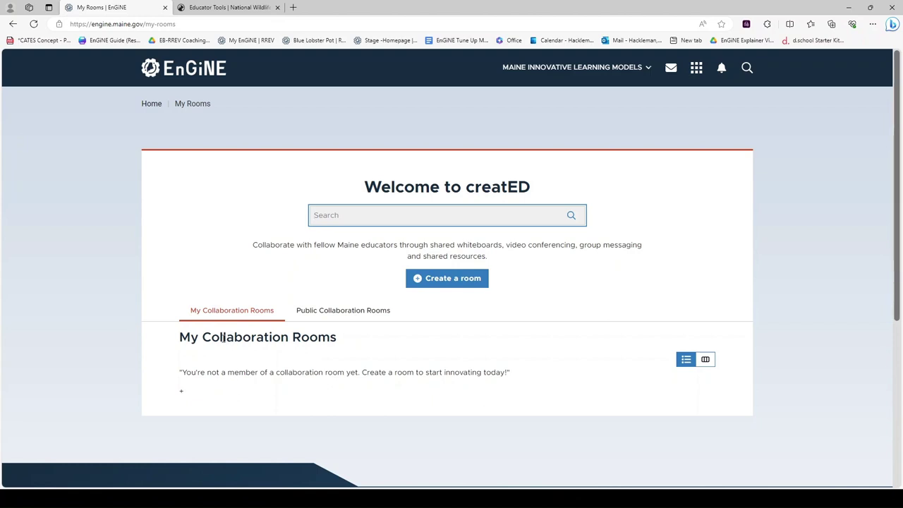
click(348, 312)
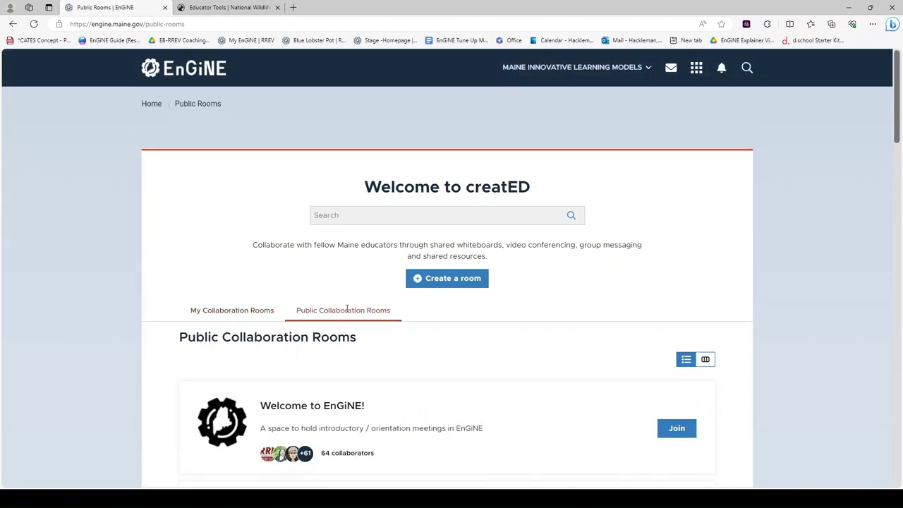
Join the public collaboration room "Welcome to EnGiNE!" and accept joining its community
scroll(516, 363, down, 1)
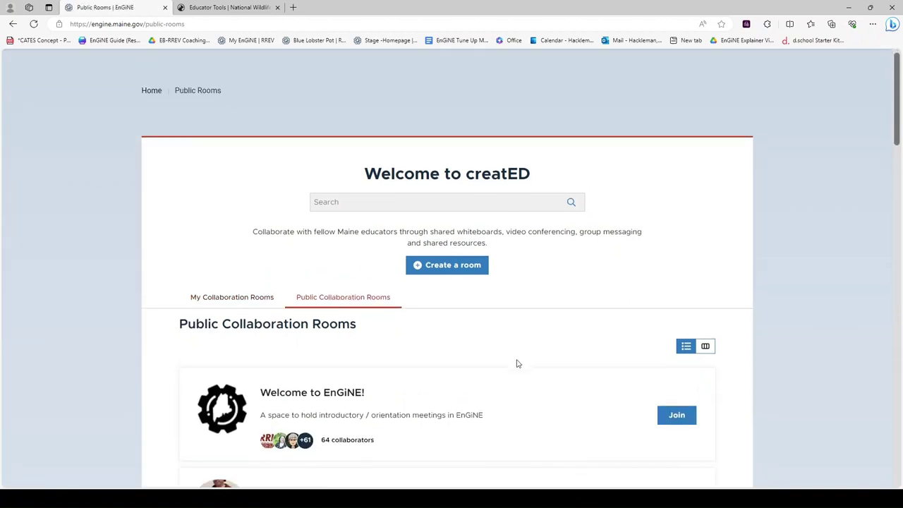
click(672, 417)
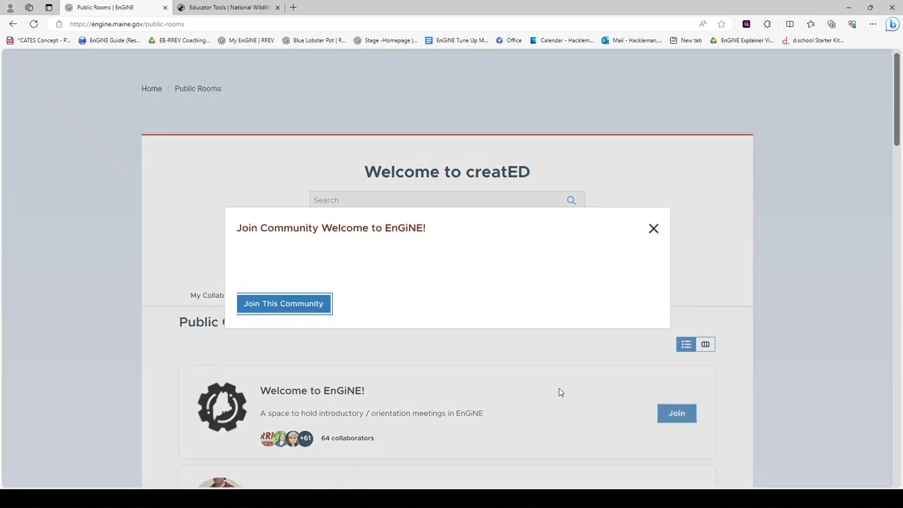
click(286, 306)
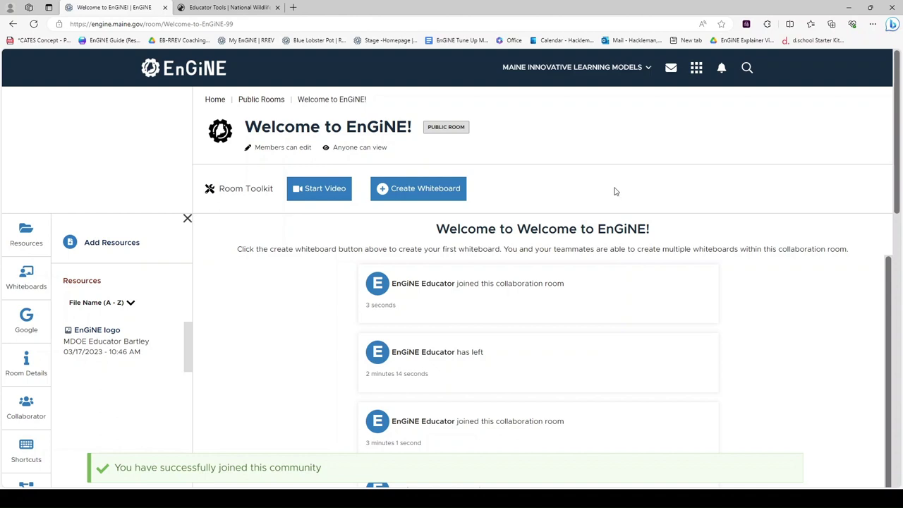
Check My EnGiNE for the joined room, and open "Welcome to EnGiNE!" from My Collaboration Rooms in CreatED
click(697, 68)
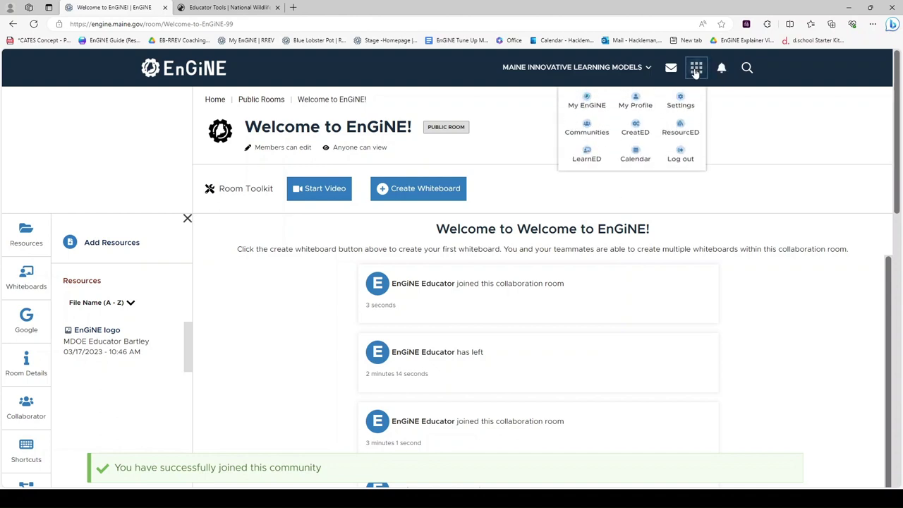
click(582, 102)
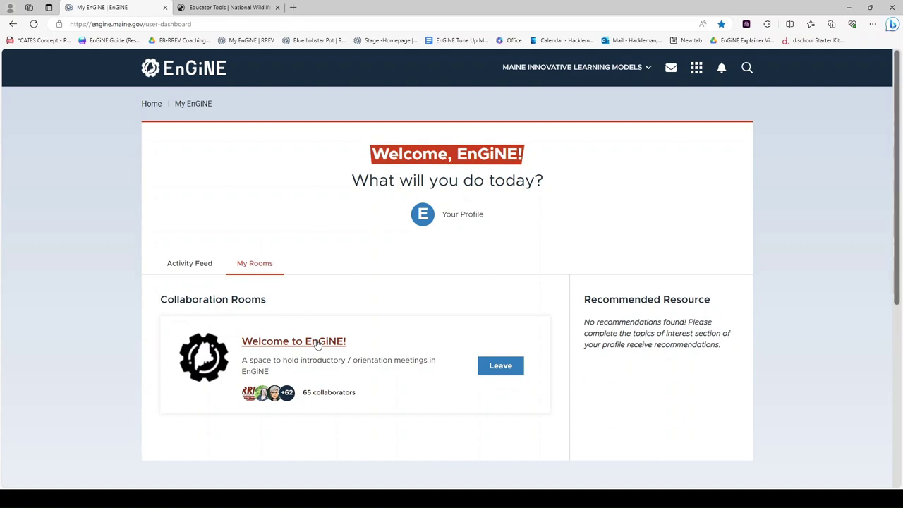
click(697, 68)
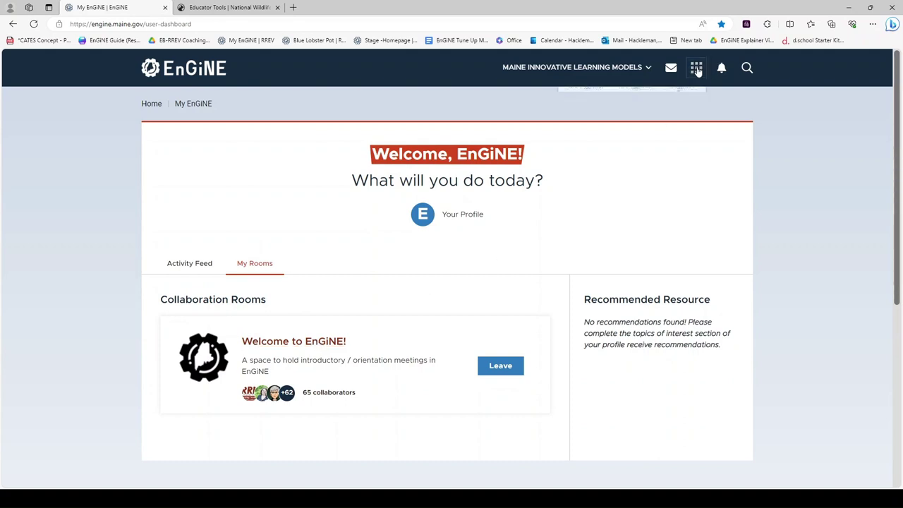
click(636, 138)
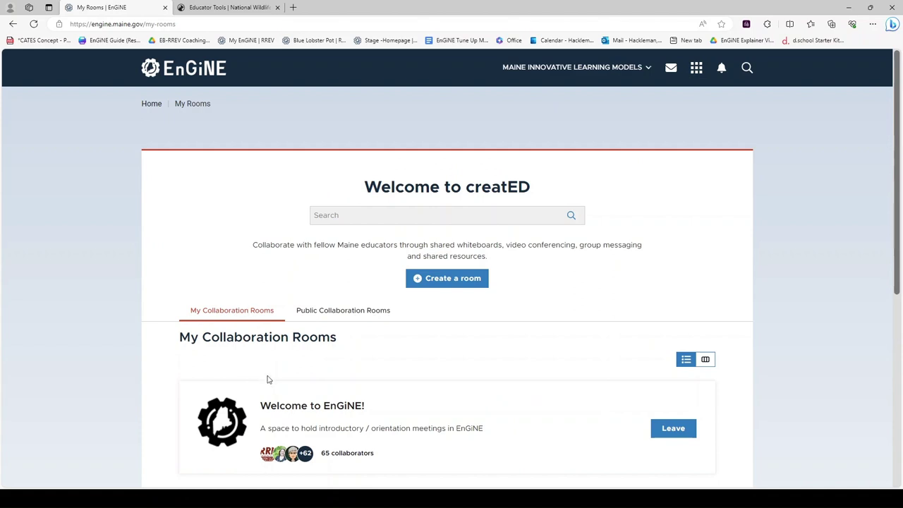
click(335, 410)
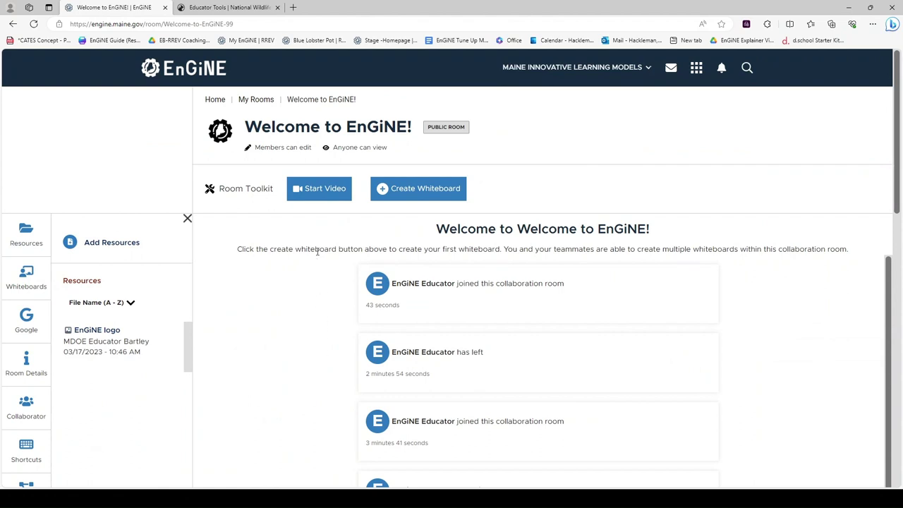
Start the room's video conference and join the meeting with the display name "Your Name Here"
click(317, 198)
click(322, 191)
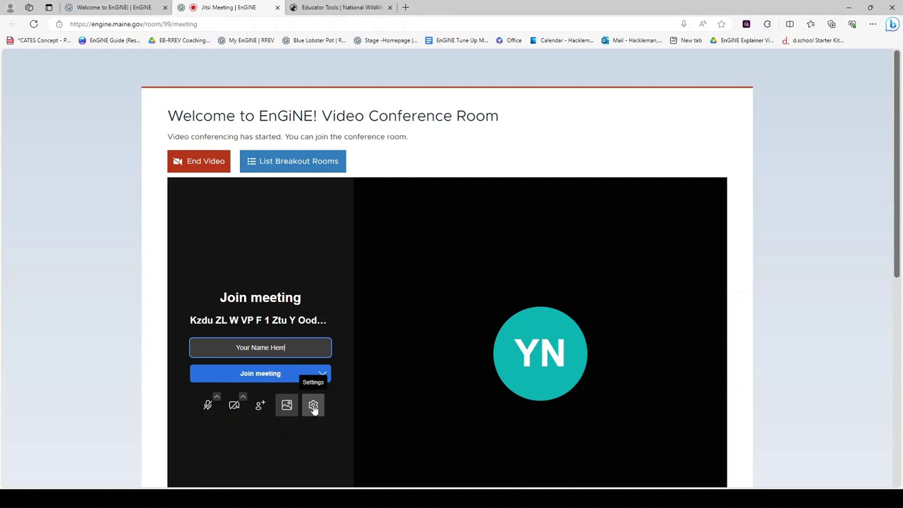
click(257, 375)
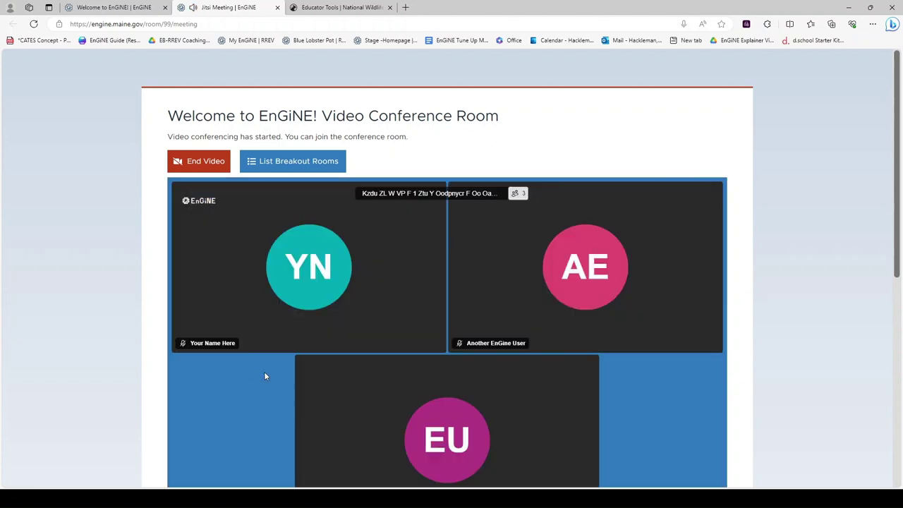
Share the "Educator Tools | National Wildlife Federation" browser tab with its audio in the meeting and return to the meeting page
scroll(264, 388, down, 1)
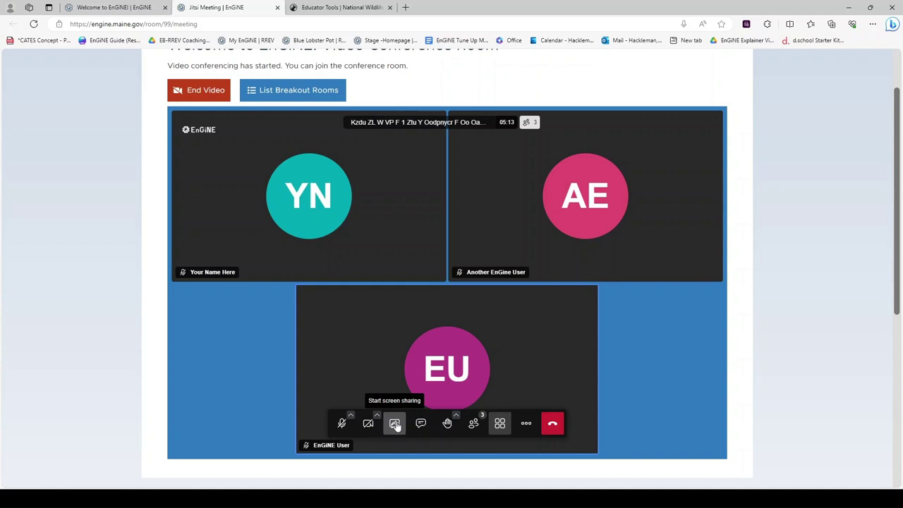
click(396, 425)
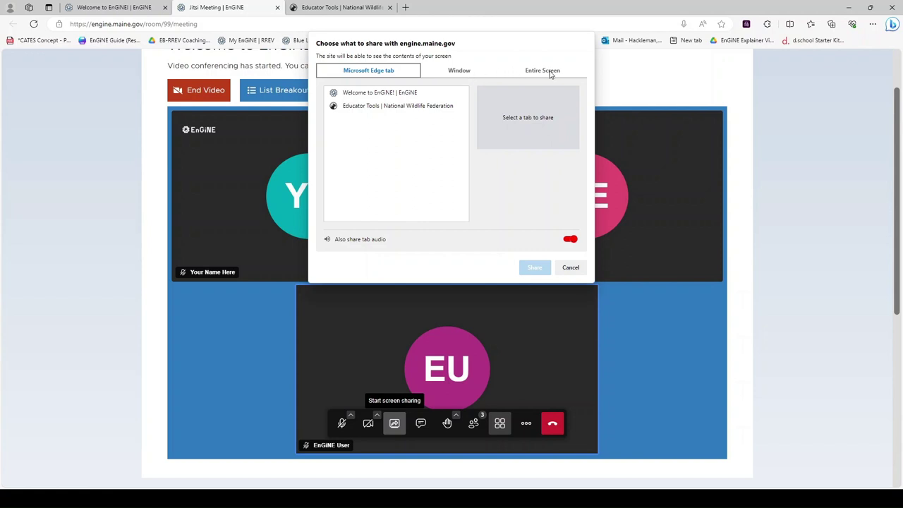
click(386, 110)
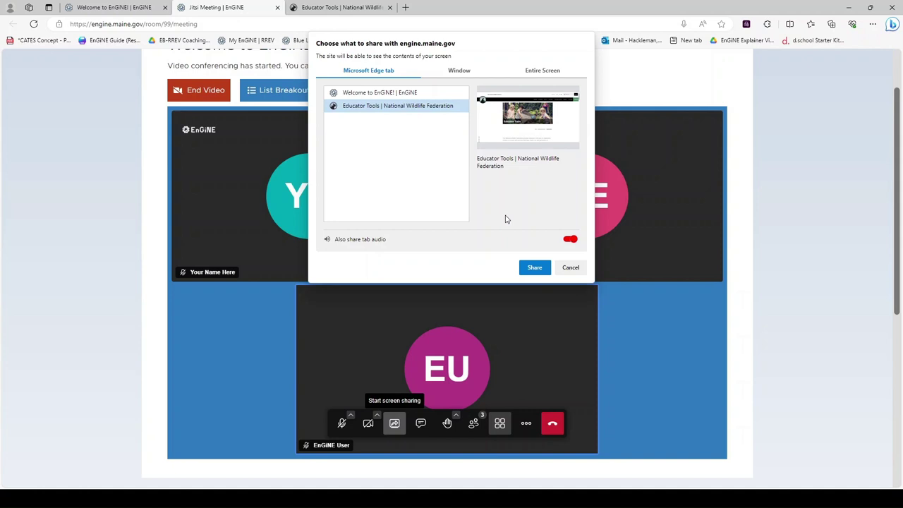
click(535, 268)
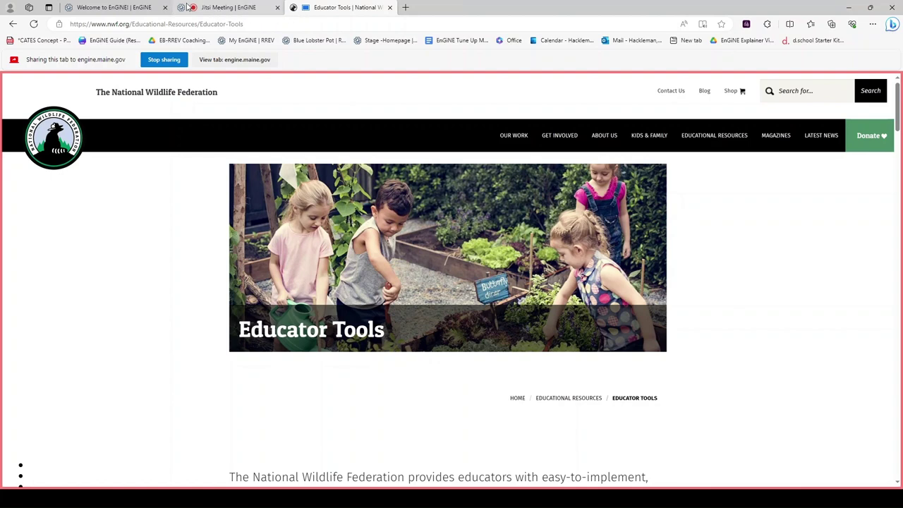
click(238, 9)
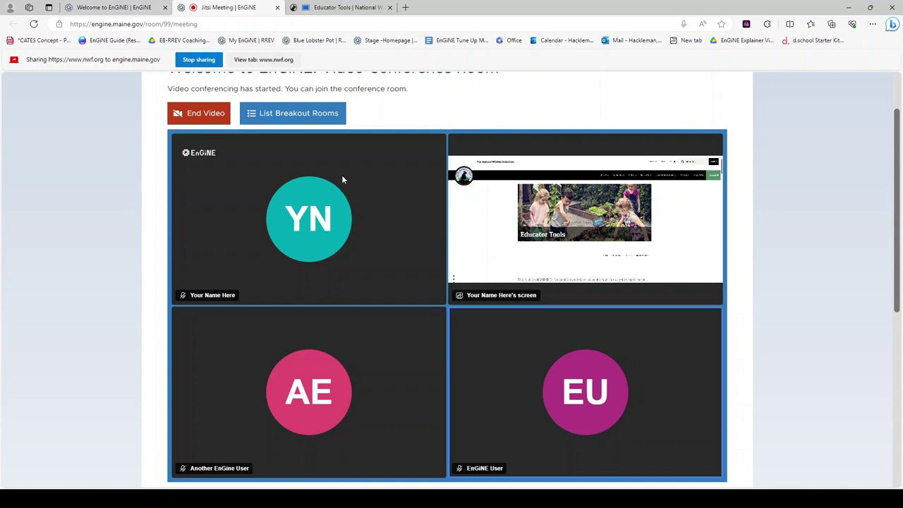
Switch the meeting to tile view and stop sharing the National Wildlife Federation tab
mouse_move(433, 272)
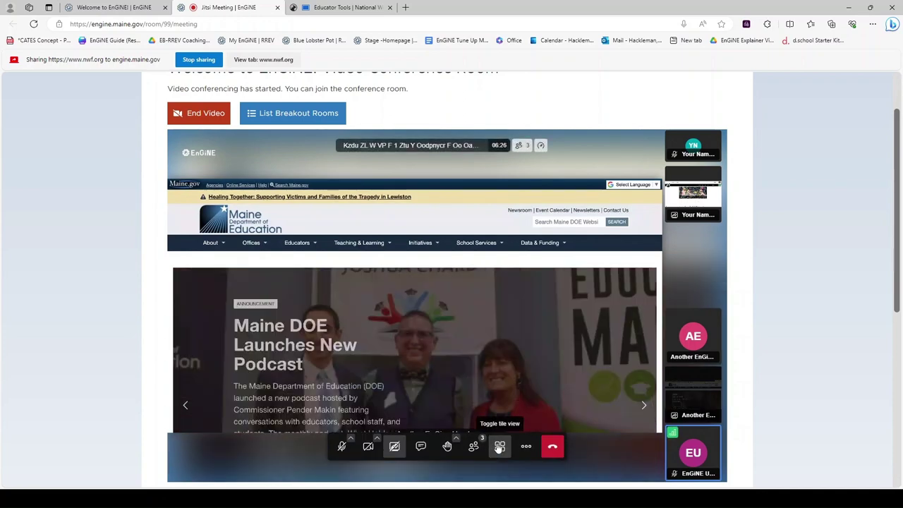
click(499, 447)
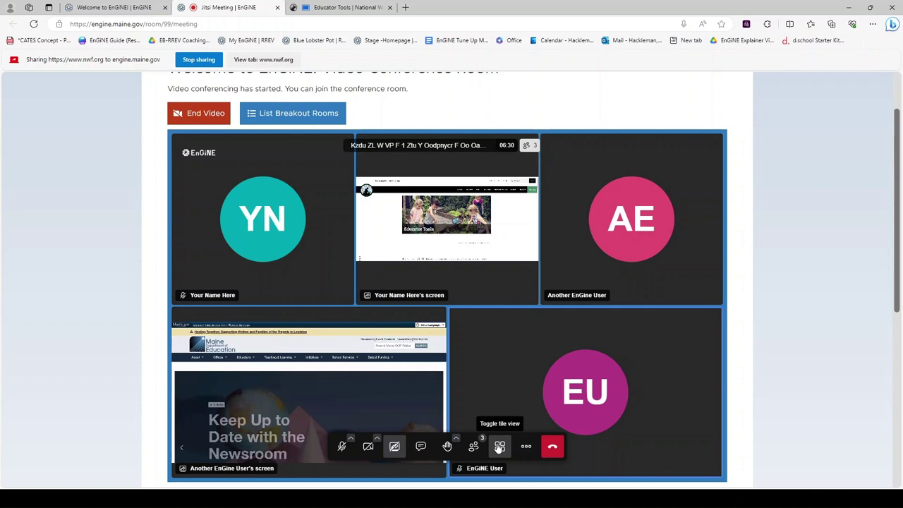
scroll(500, 447, up, 1)
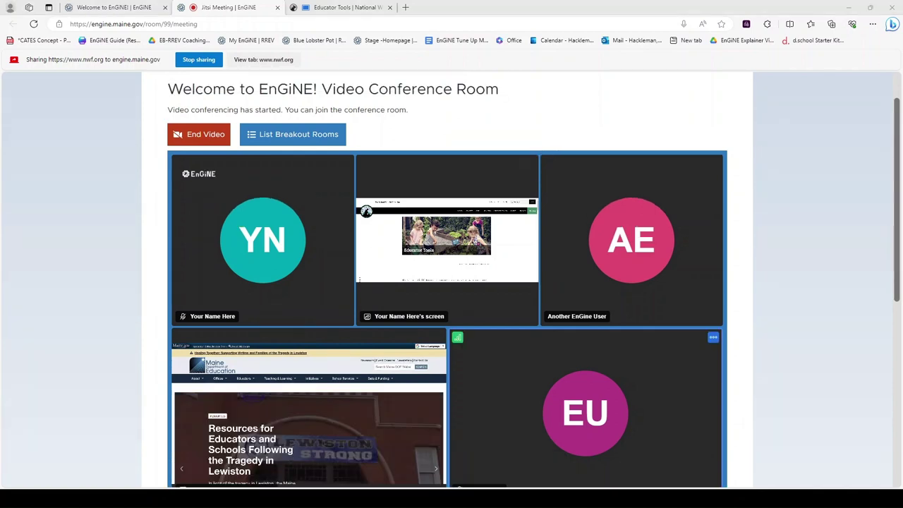
click(200, 60)
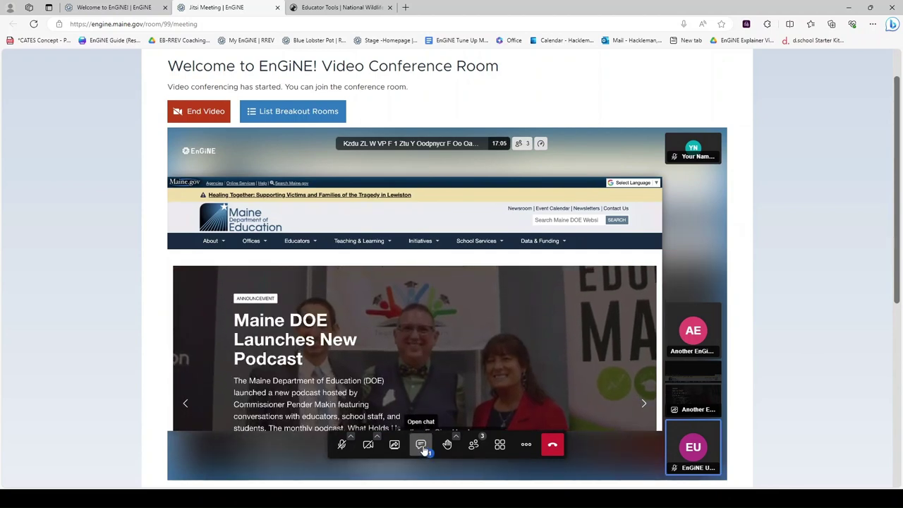
With the meeting chat open, raise your hand and send the Surprised reaction
click(421, 445)
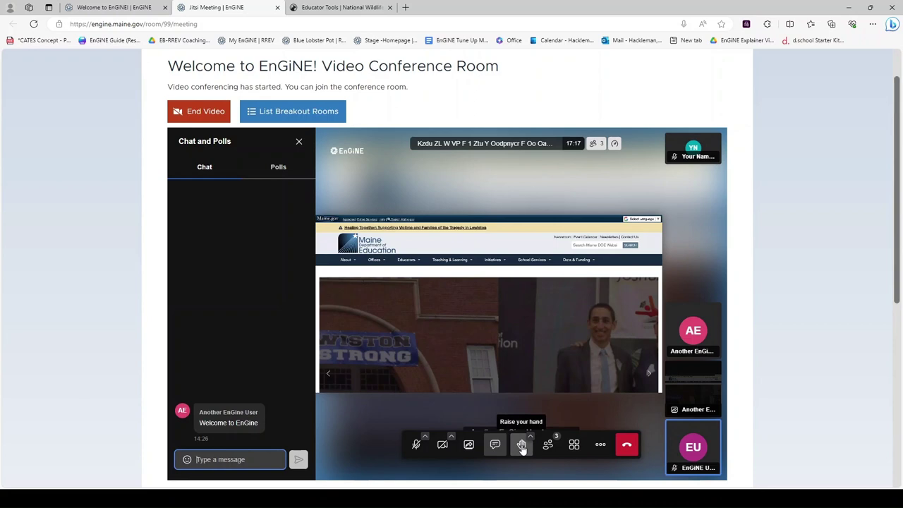
click(522, 445)
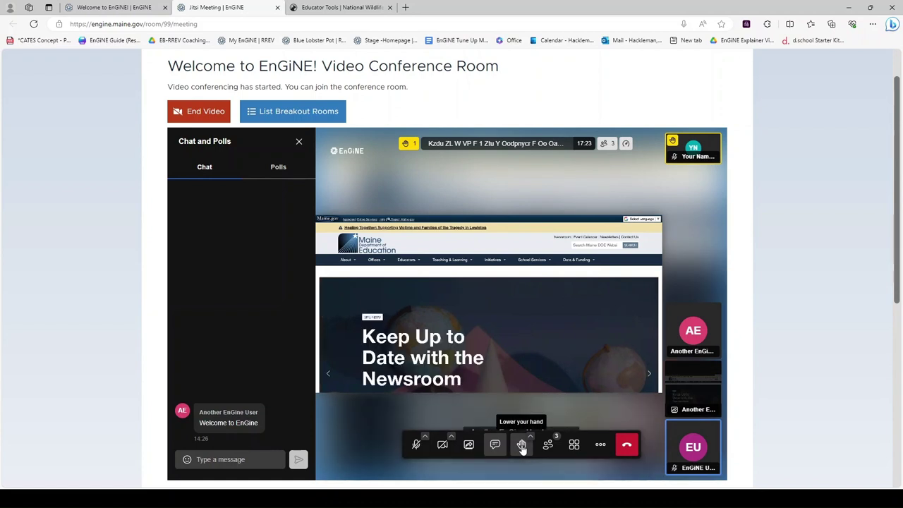
click(530, 438)
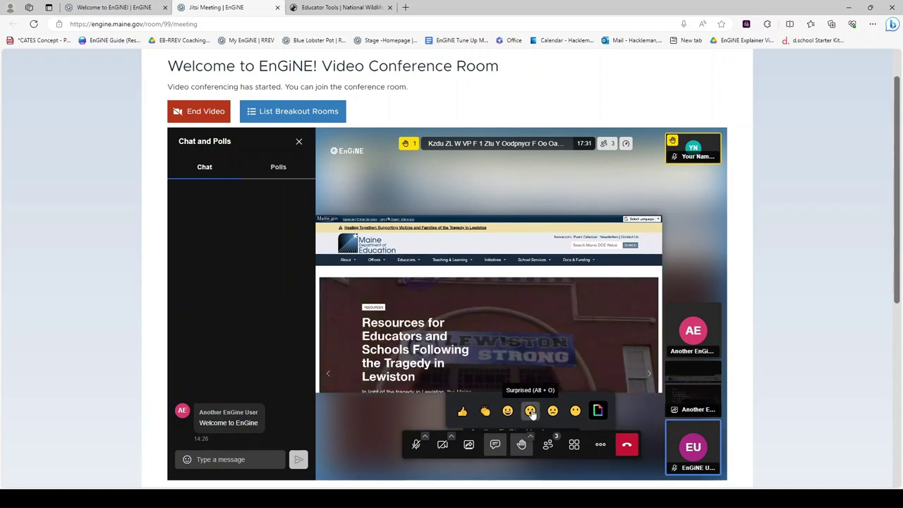
click(531, 412)
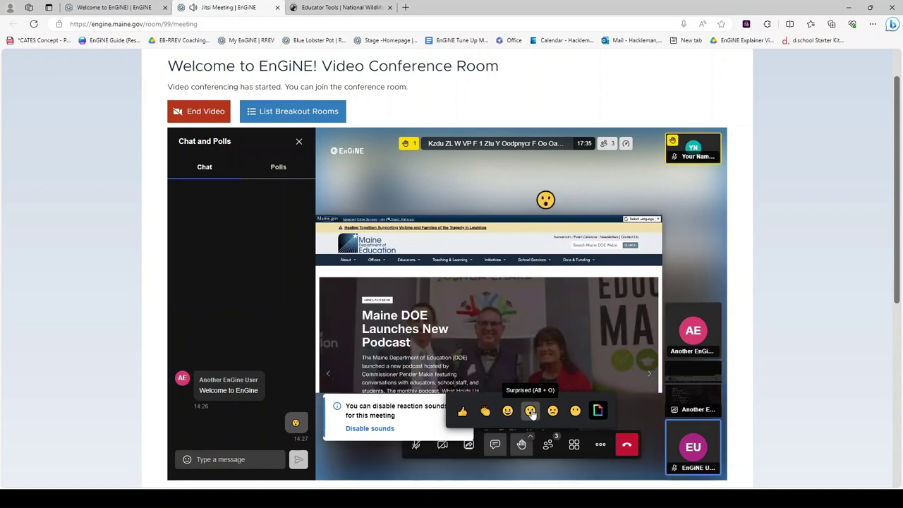
Leave the video meeting and return to the "Welcome to EnGiNE!" room page with the meeting's browser tab closed
click(627, 447)
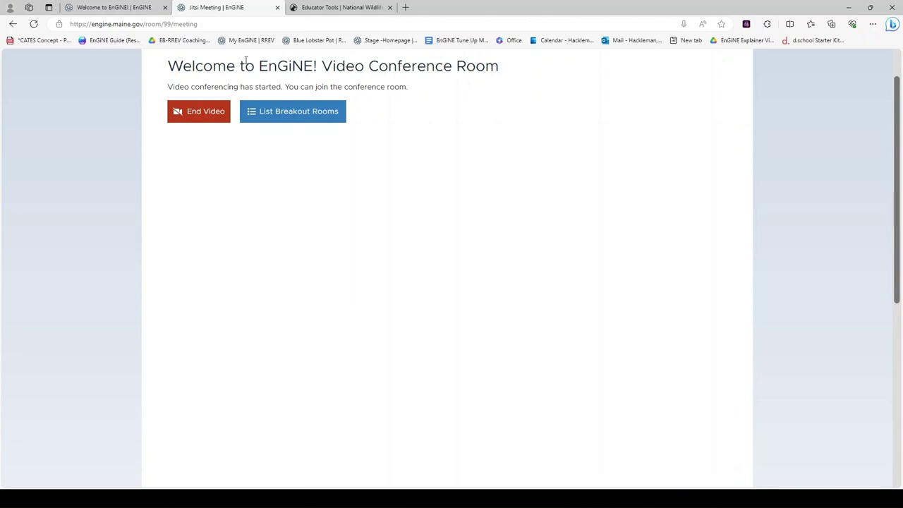
click(278, 9)
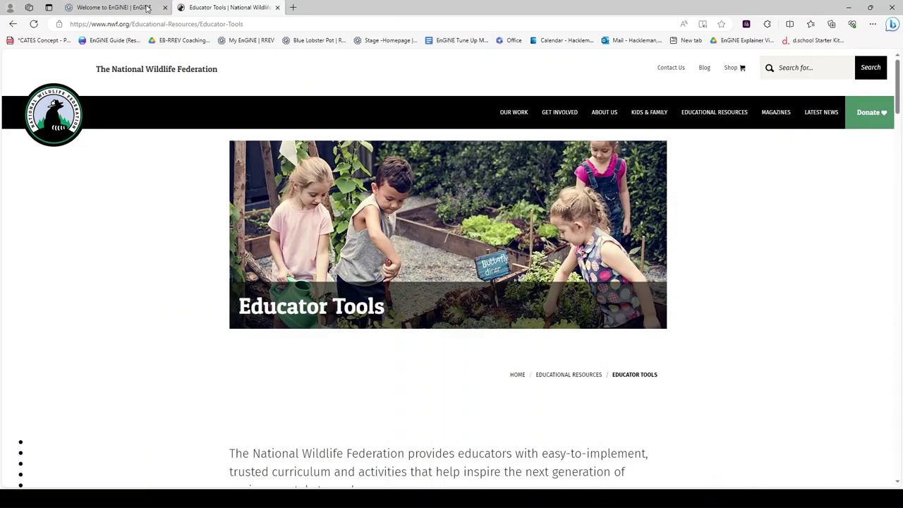
click(125, 10)
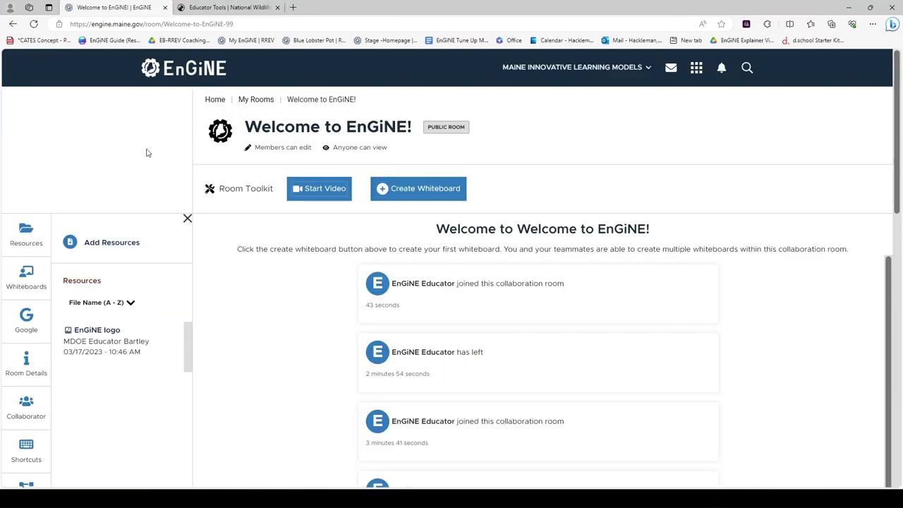